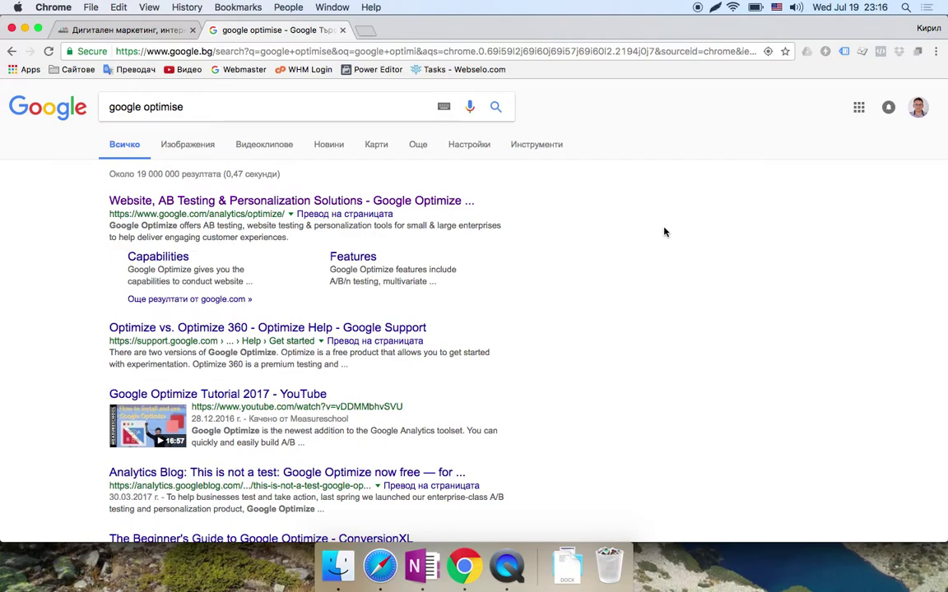
- Open the official Google Optimize site from the search results and continue through its free sign-up to the Optimize container
click(387, 203)
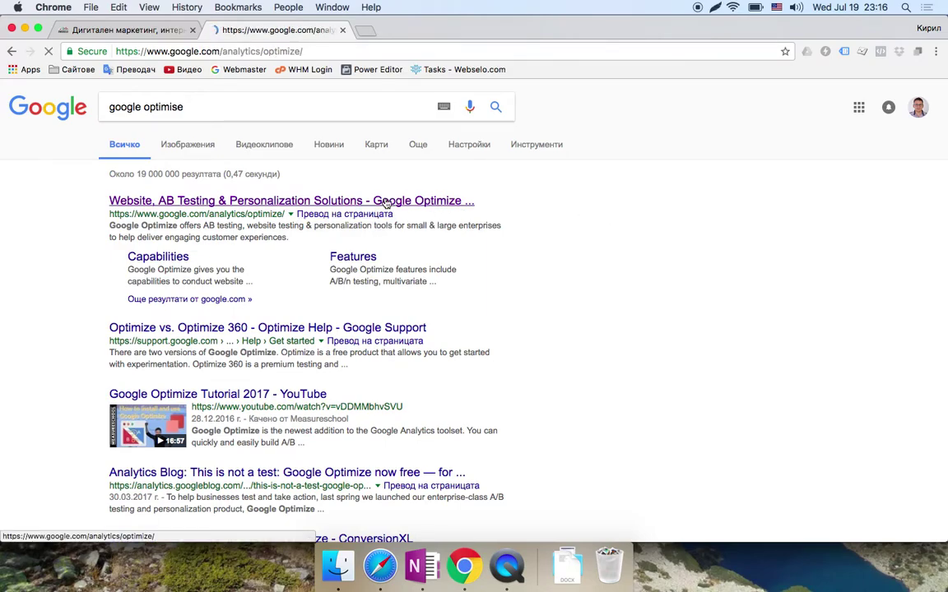
click(919, 52)
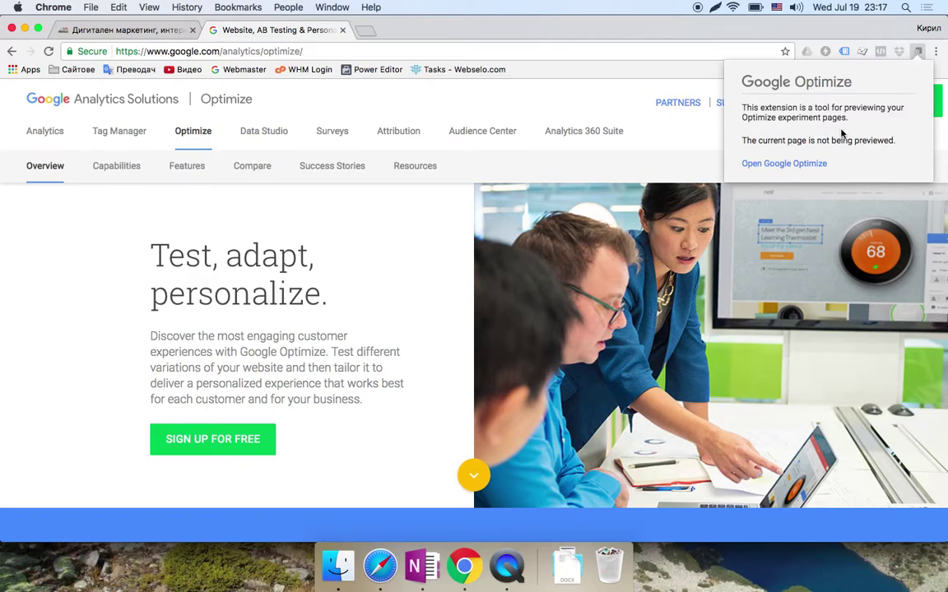
click(623, 105)
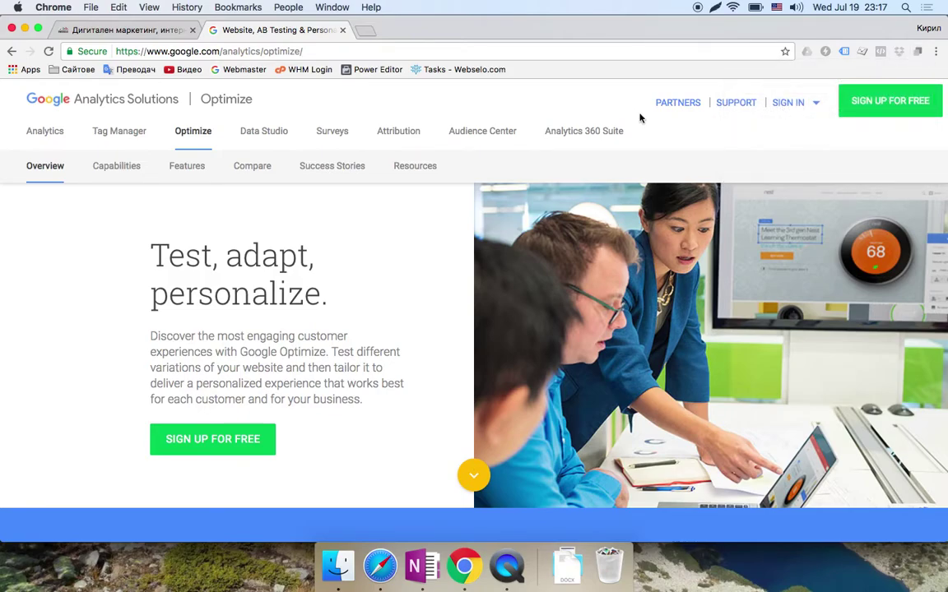
click(878, 110)
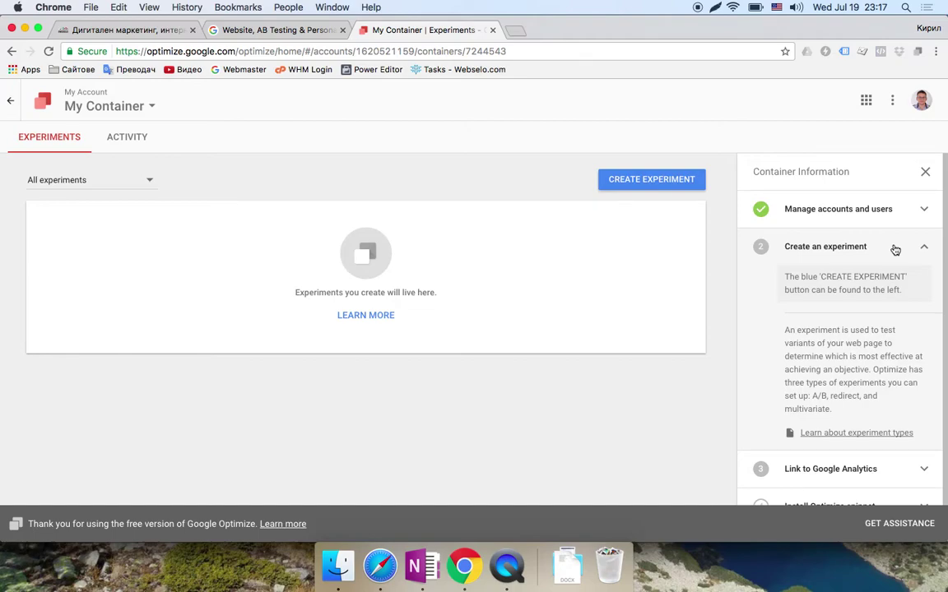
- Start a new experiment named "Маркетинговата страница на Webselo.com" with A/B test as its type
scroll(895, 249, down, 1)
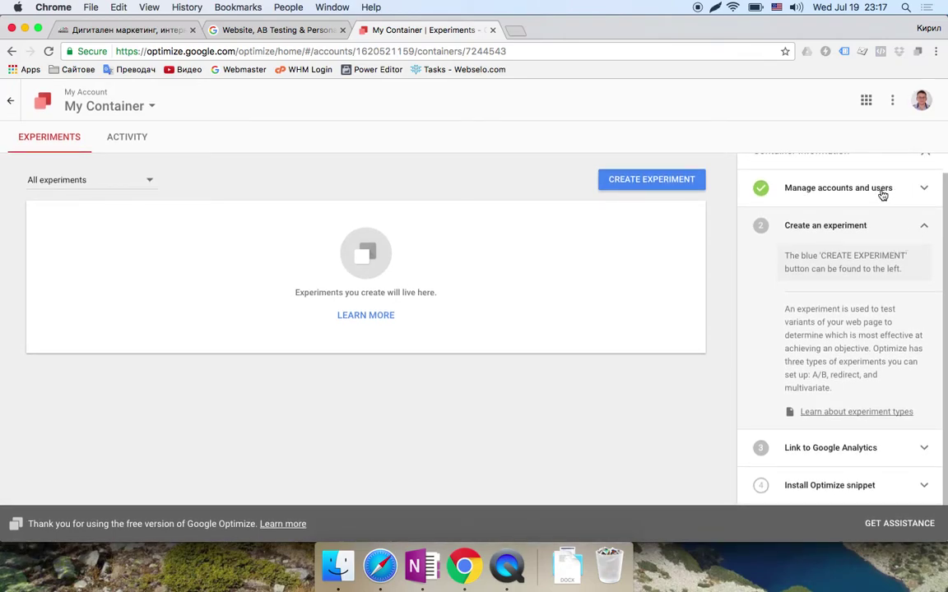
click(928, 232)
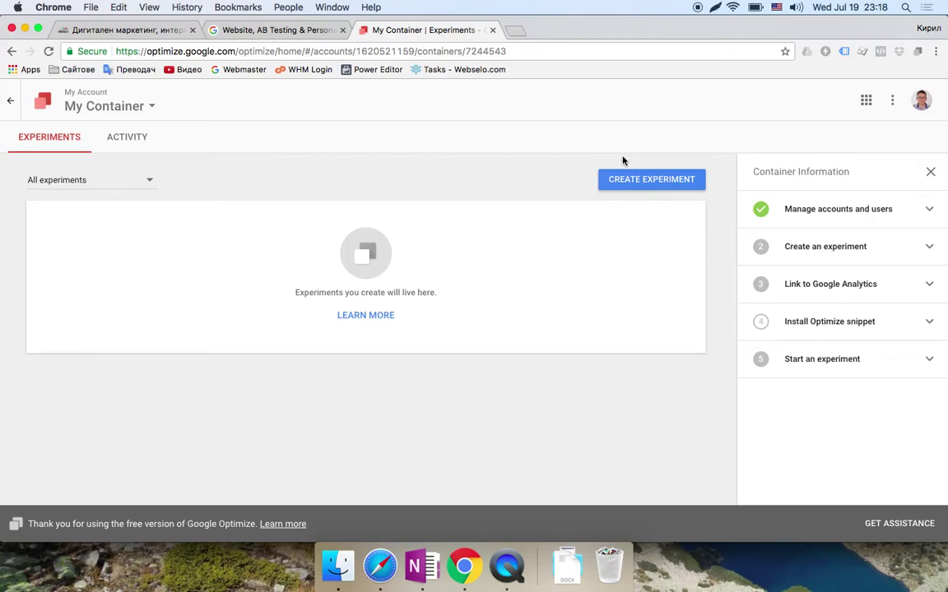
click(639, 179)
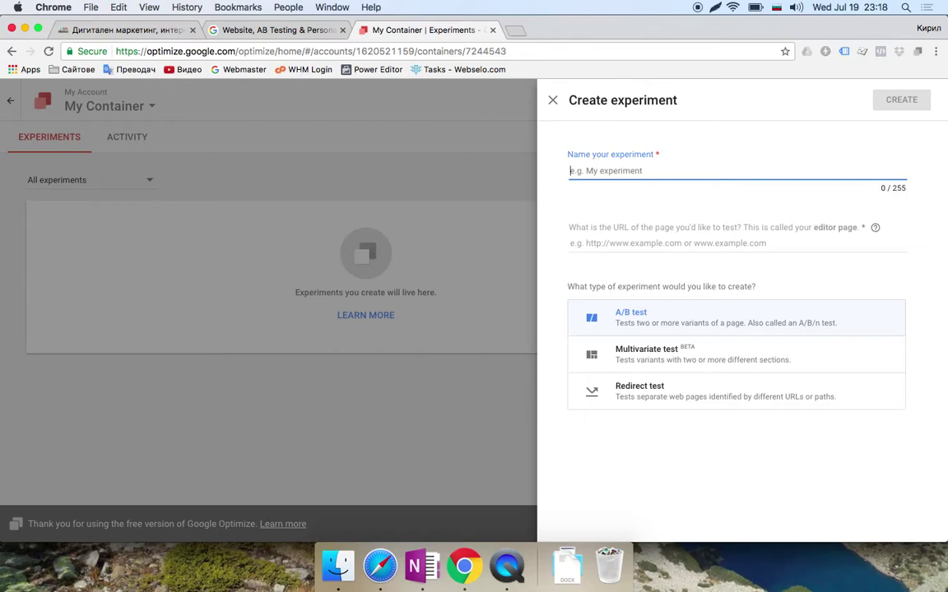
text(Маркетинговата страница на)
key(ctrl+space)
text(Webselo.com)
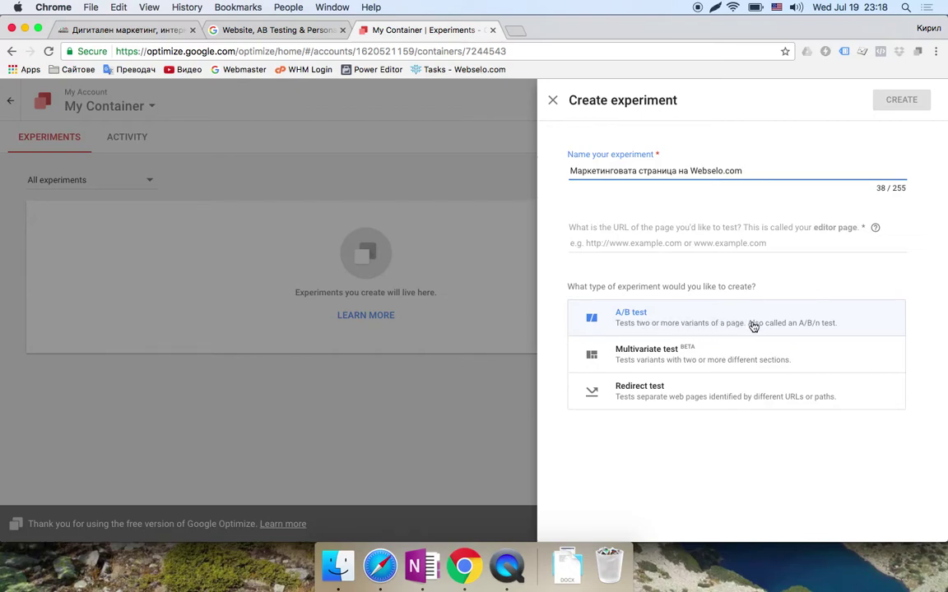
click(719, 327)
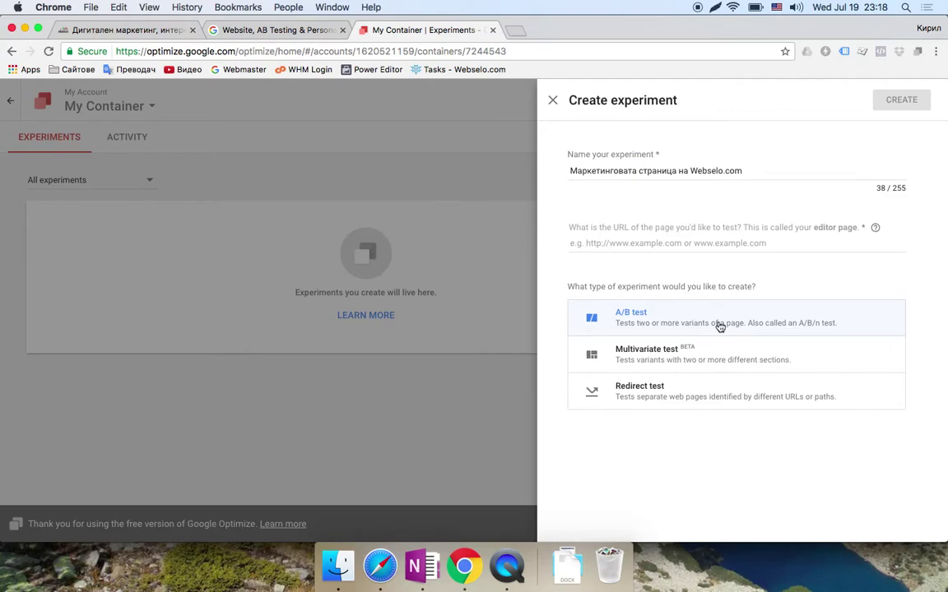
- Copy the Webselo marketing page's URL from its open browser tab into the editor page field and create the experiment
click(744, 244)
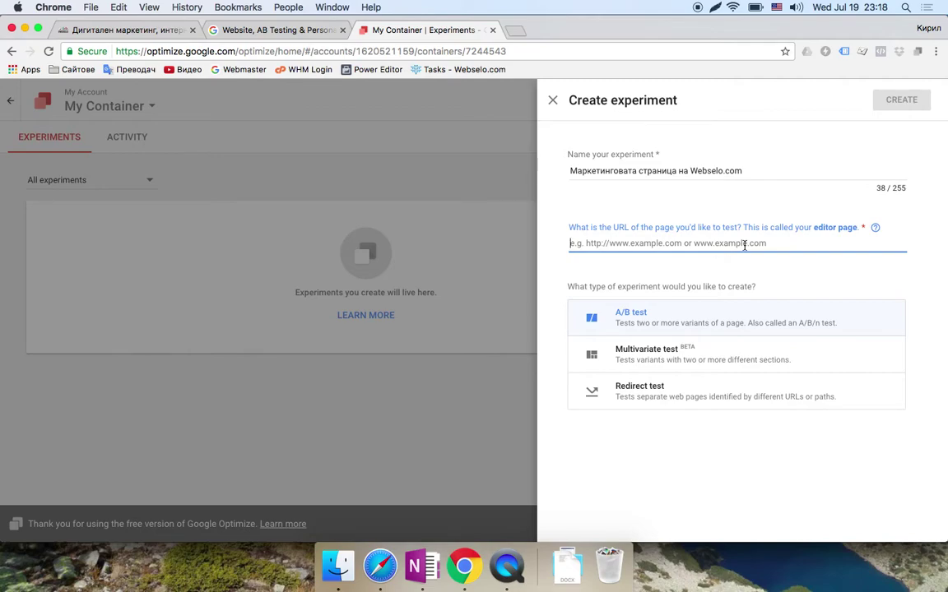
click(130, 31)
click(290, 51)
key(super+c)
click(420, 29)
key(super+v)
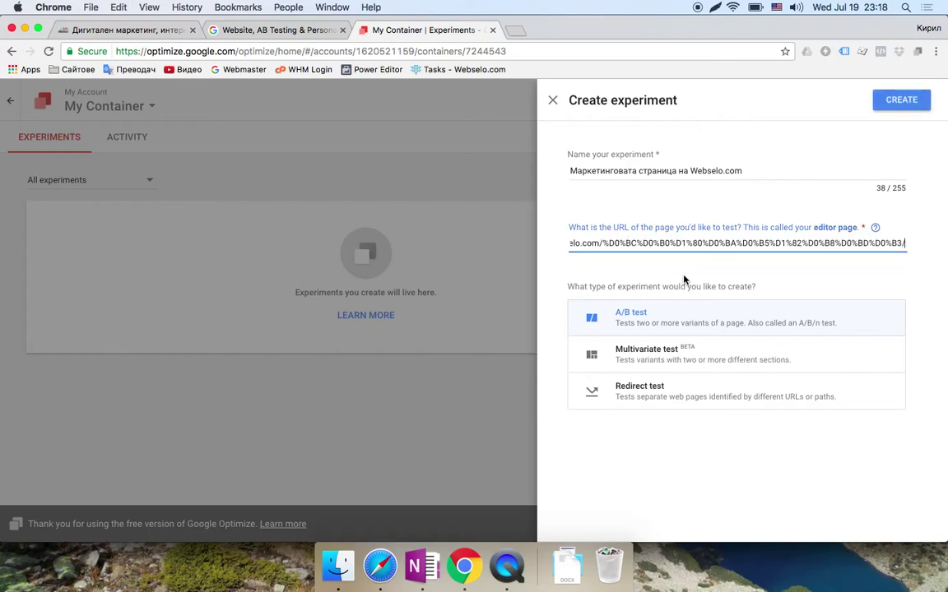
click(903, 99)
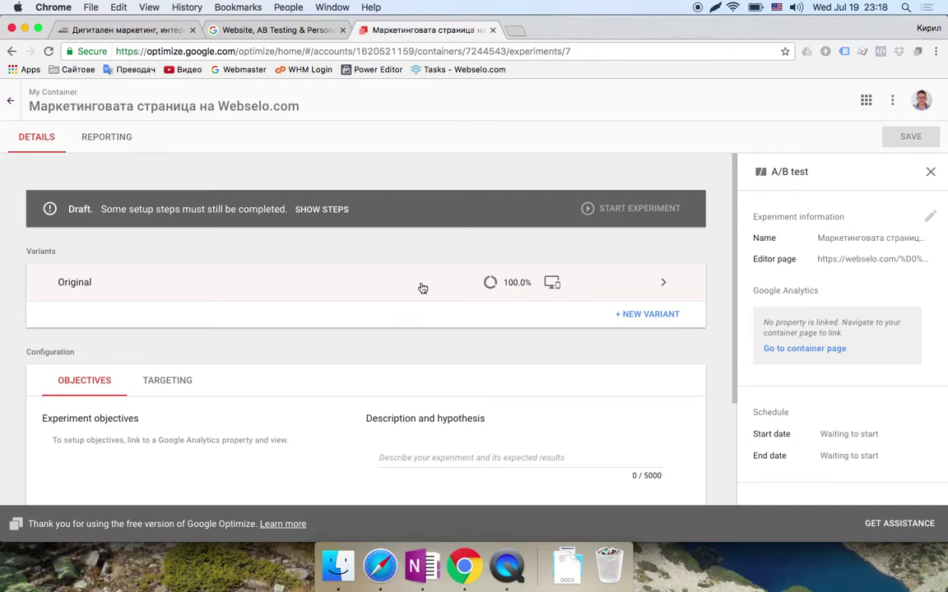
- Add a variant named "Variant 2" to the experiment, then save and open that variant in the visual editor
click(626, 321)
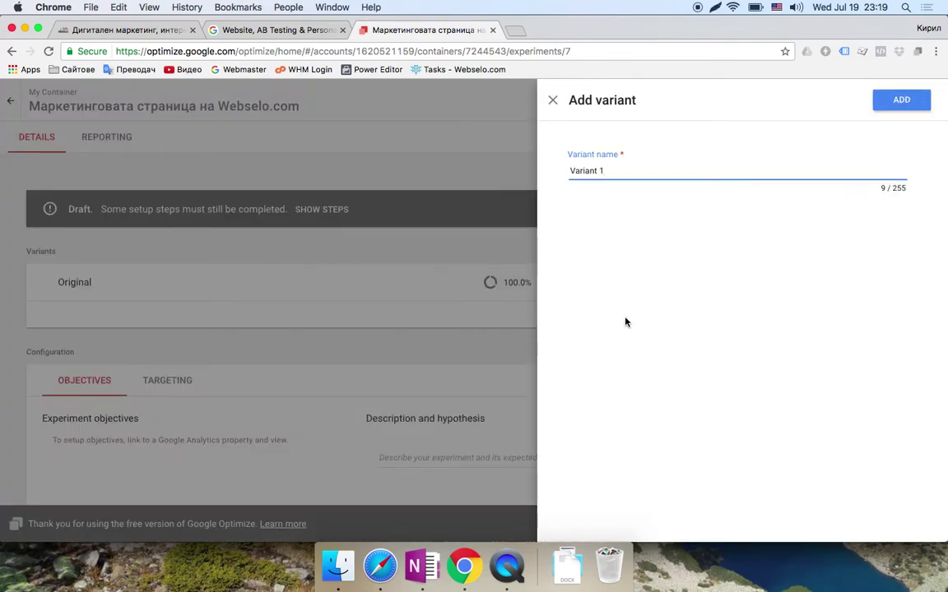
click(615, 171)
key(BackSpace)
text(2)
click(900, 102)
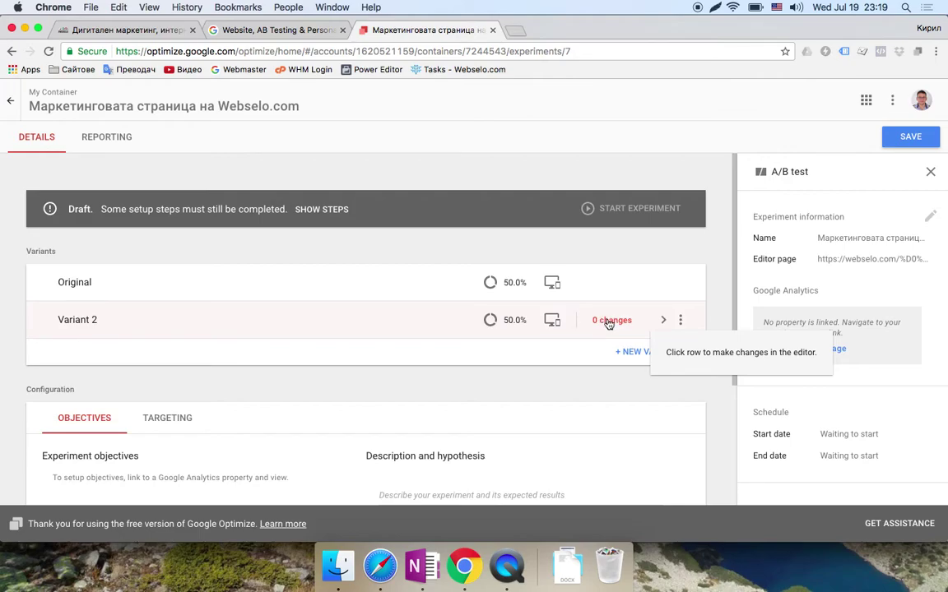
click(608, 322)
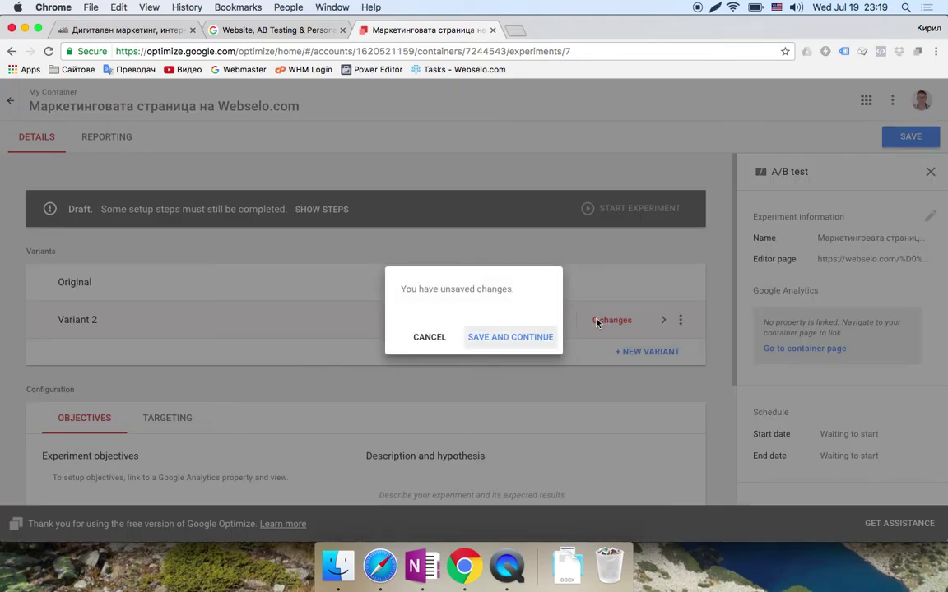
click(516, 336)
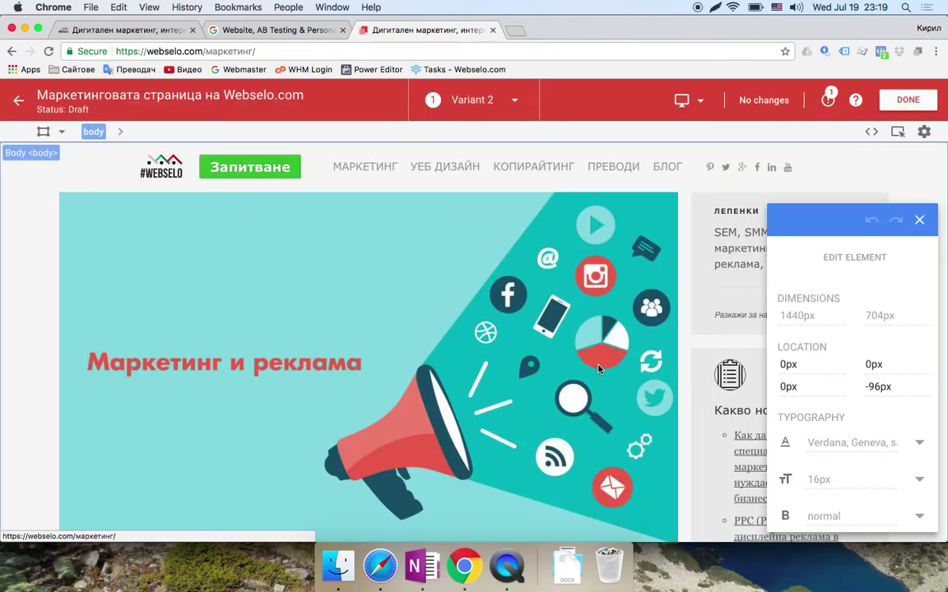
- Examine the marketing page's banner image, paragraphs and list items as editable elements in the variant editor
click(598, 370)
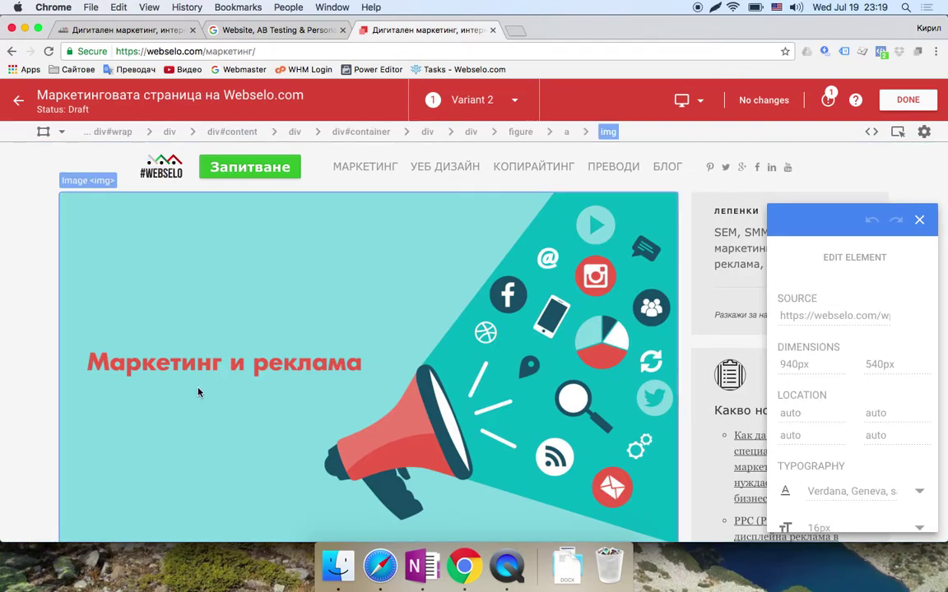
scroll(514, 384, down, 5)
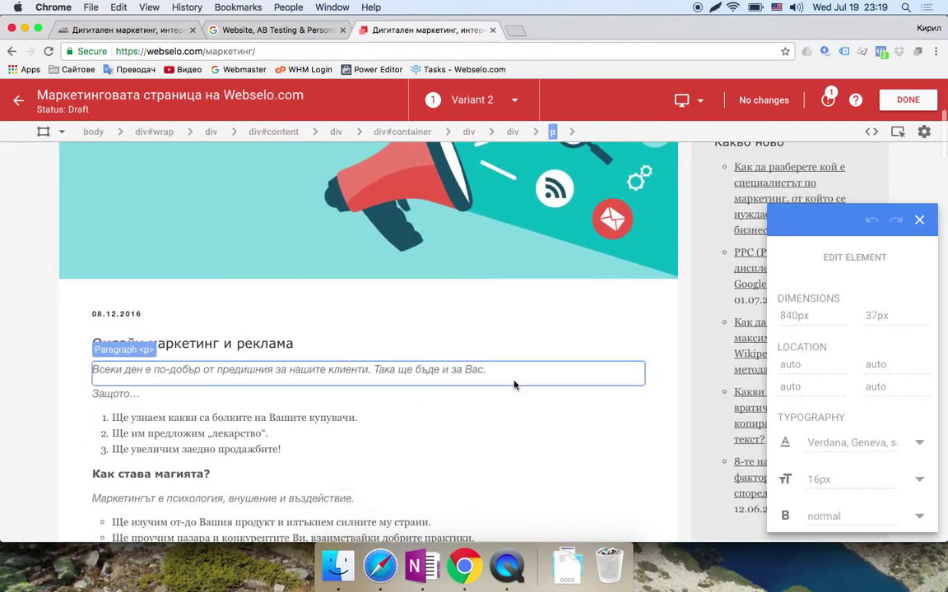
click(490, 457)
scroll(490, 457, down, 1)
scroll(490, 458, down, 1)
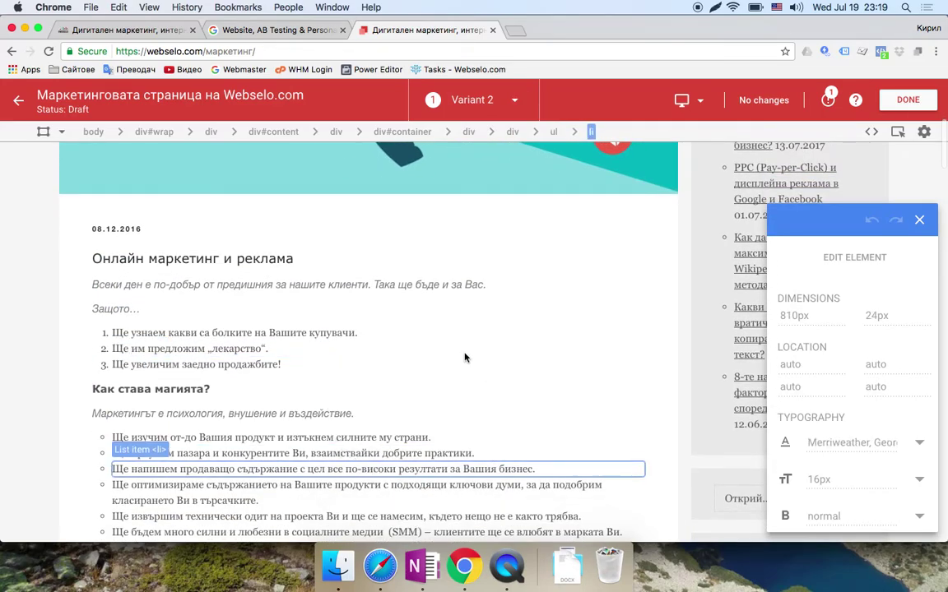
scroll(465, 358, down, 2)
click(436, 342)
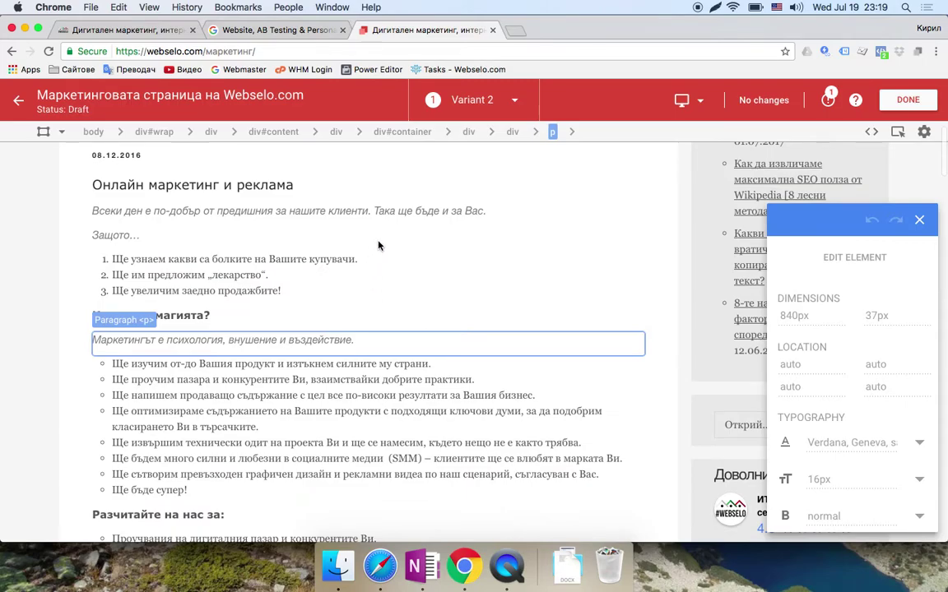
scroll(378, 245, up, 1)
click(227, 244)
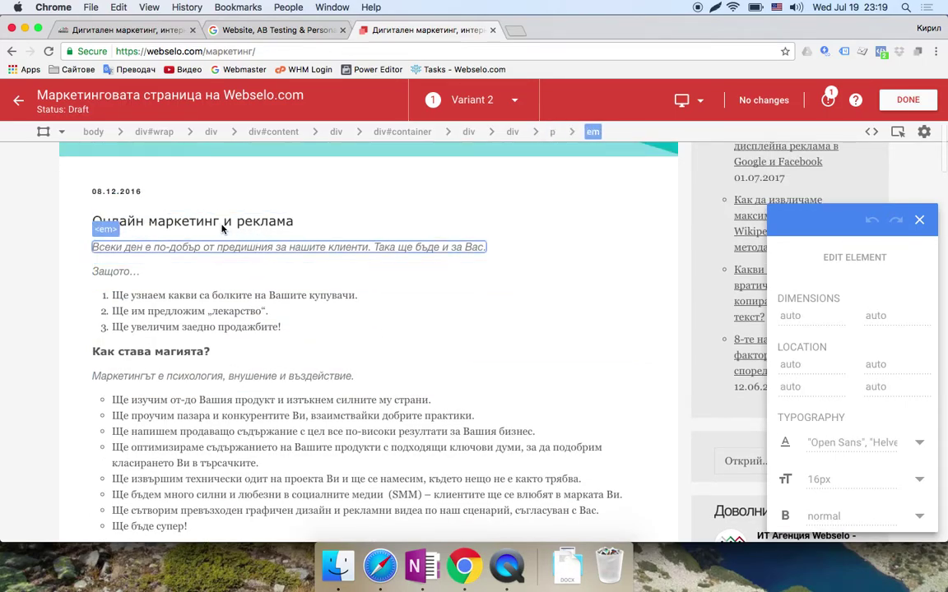
- Append "-asdashdhjsagdas" to the text of the heading "Онлайн маркетинг и реклама", then save the variant and finish editing
click(222, 231)
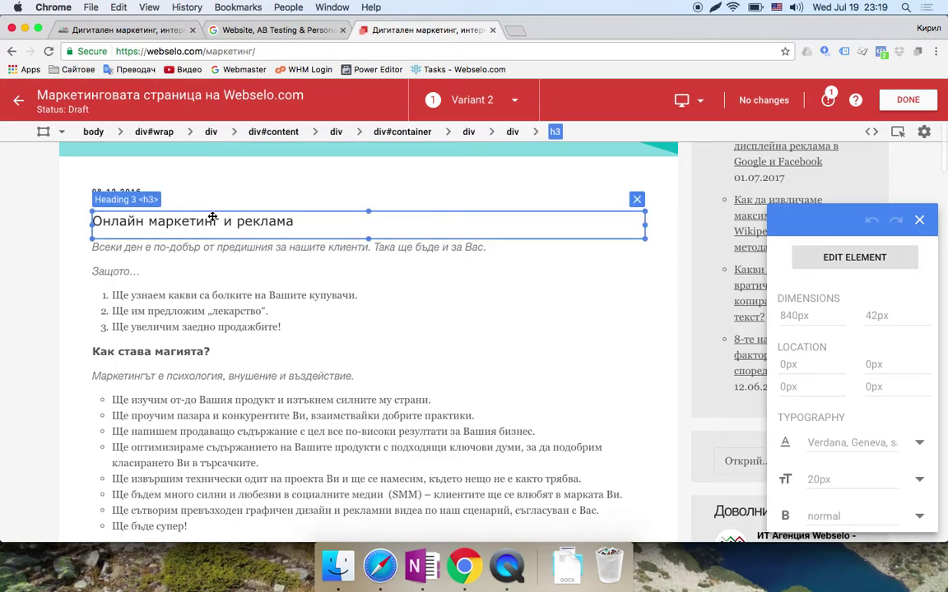
click(837, 257)
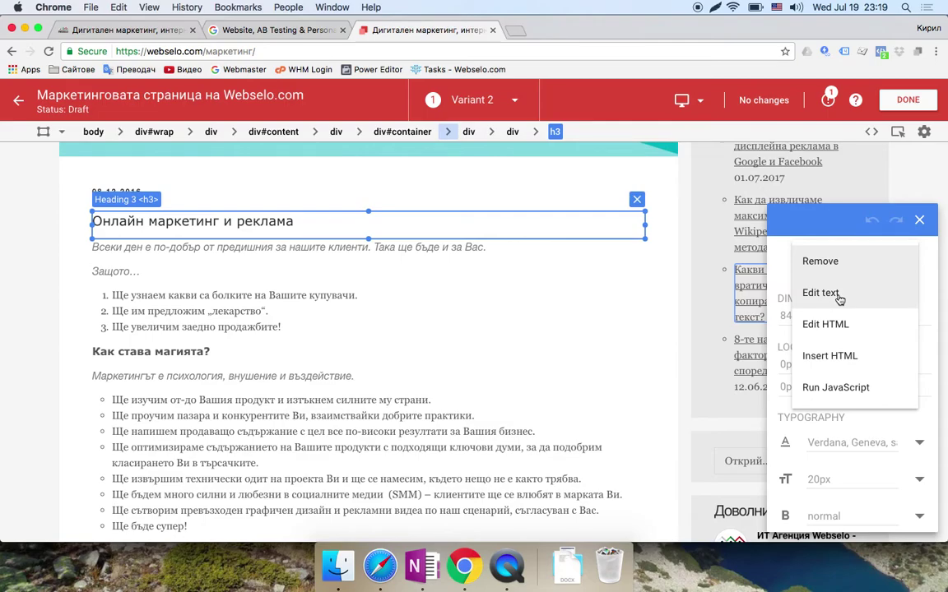
click(822, 293)
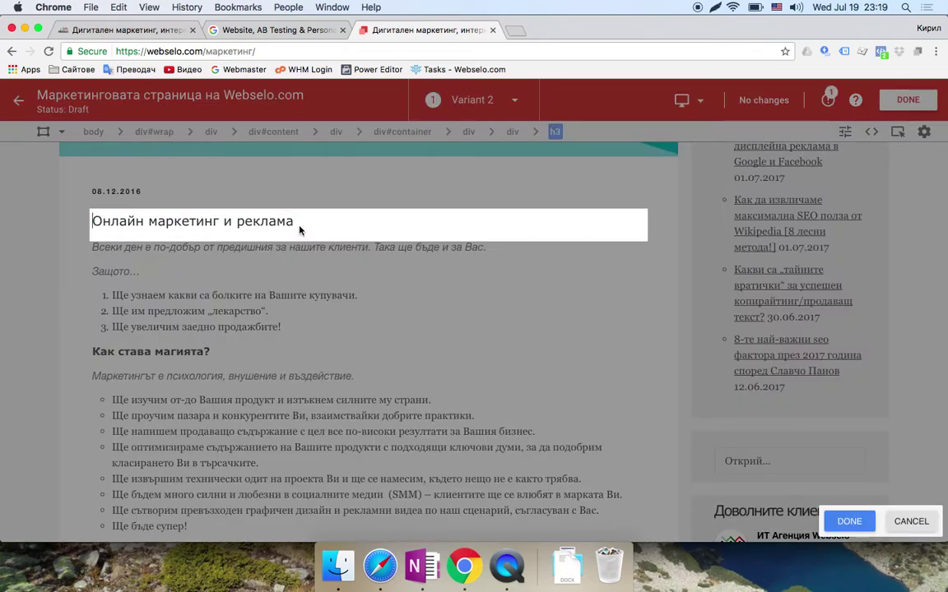
key(End)
text(-asdashdhjsagdas)
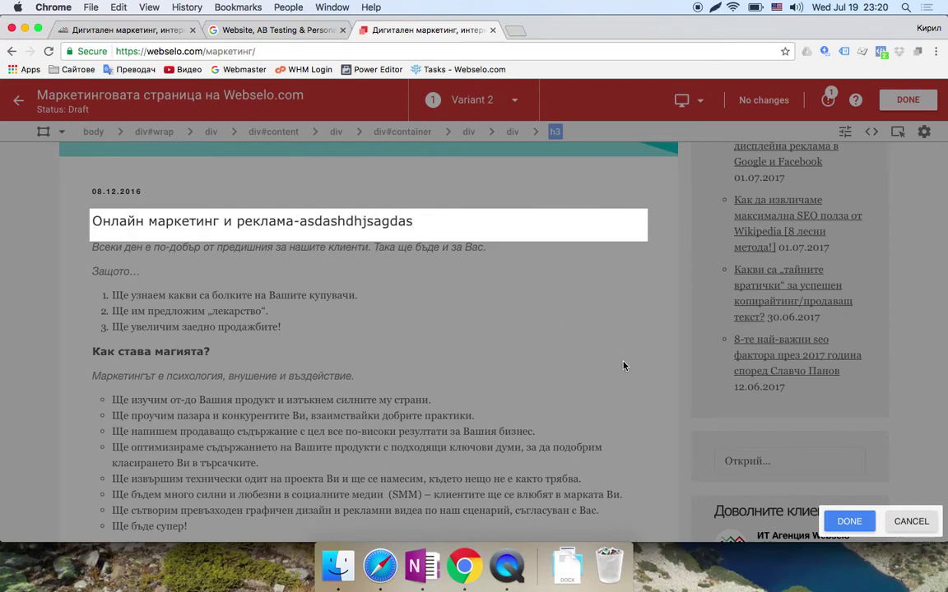
click(848, 522)
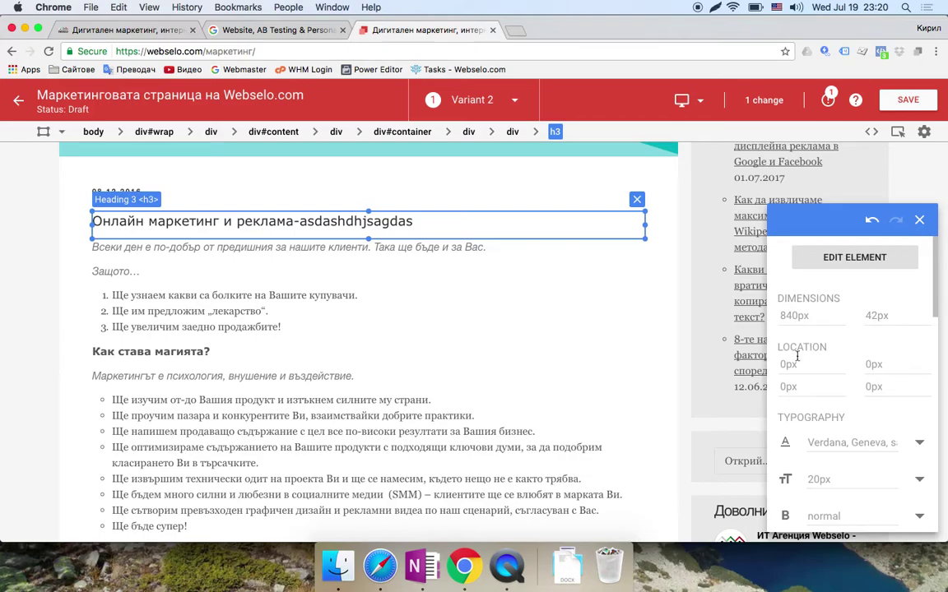
click(908, 100)
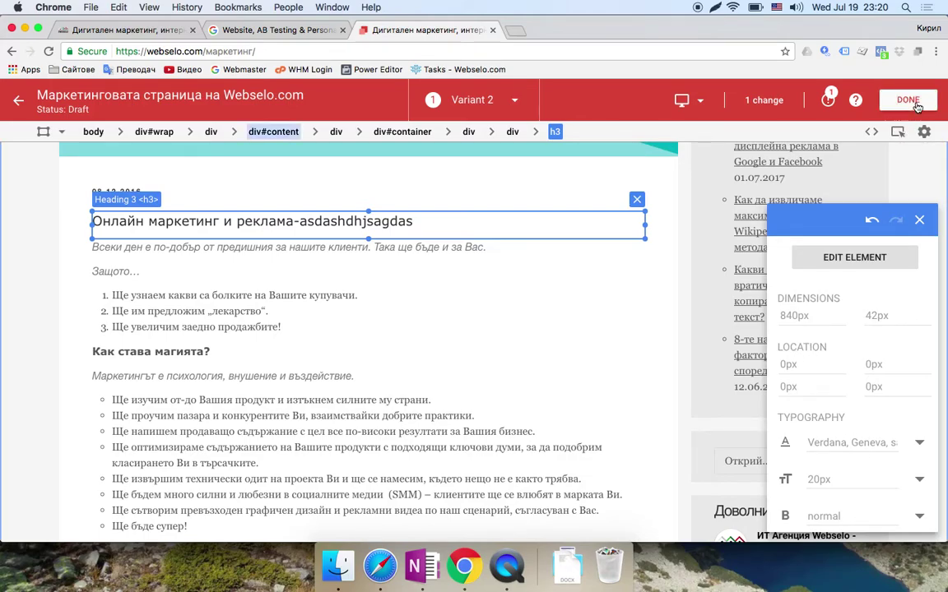
click(916, 106)
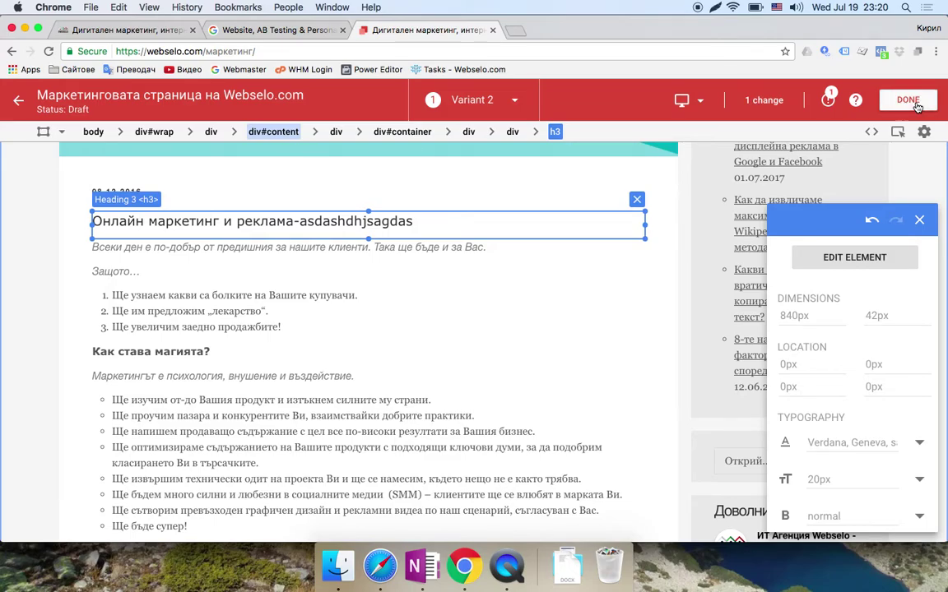